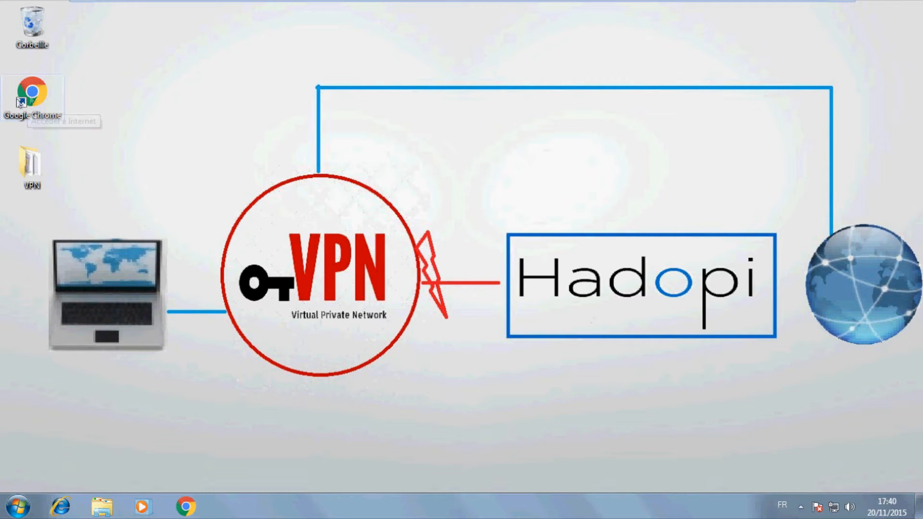
- Open Google Chrome, go to orditnet-tuto.blogspot.fr and open the blog's Téléchargement page
double_click(31, 100)
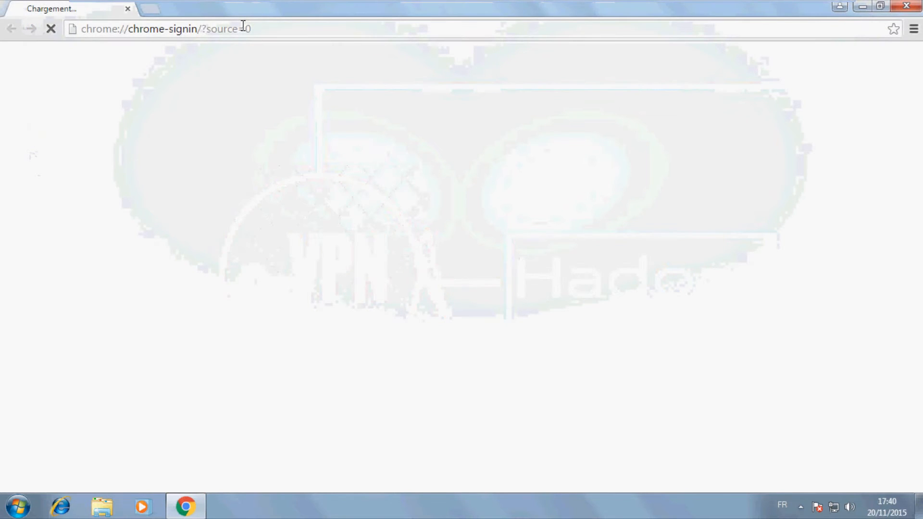
click(242, 27)
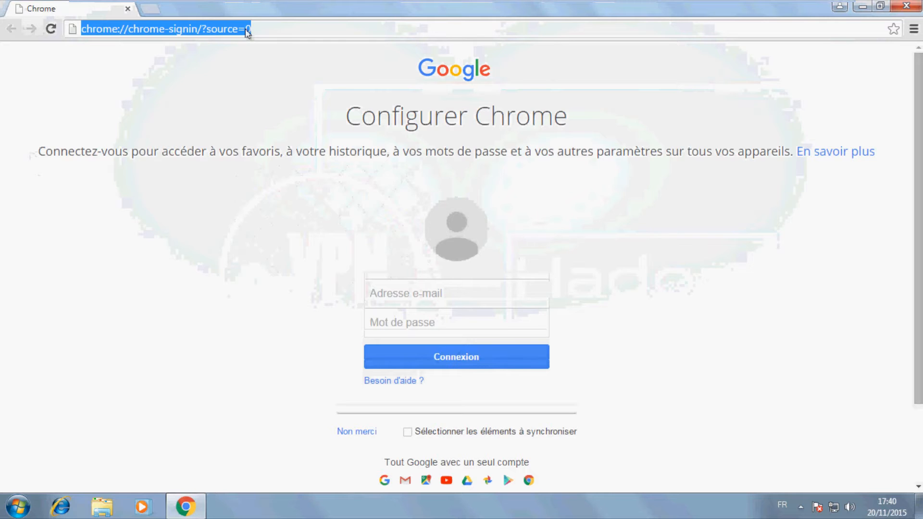
text(ordi)
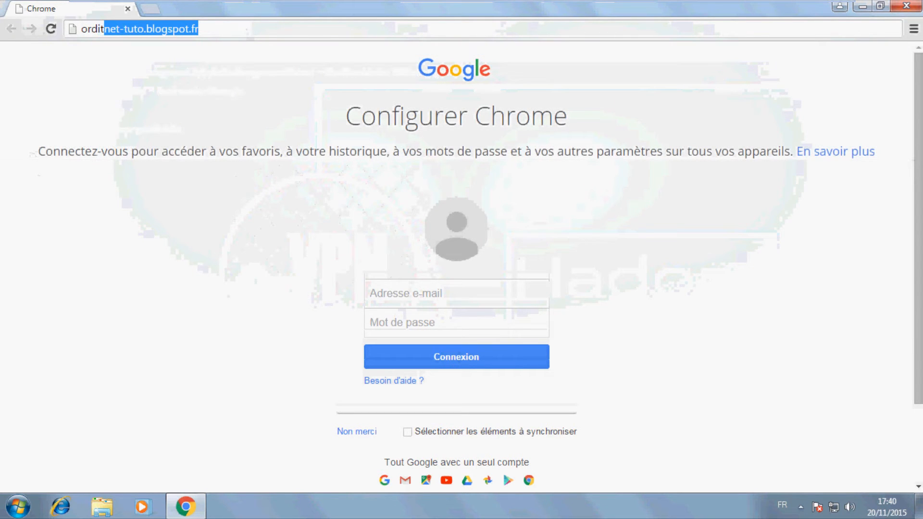
text(t)
key(Return)
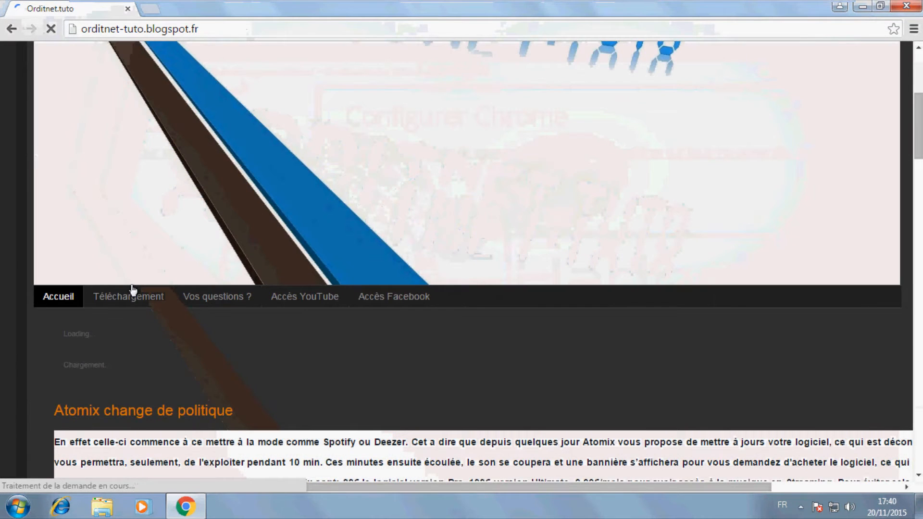
click(134, 289)
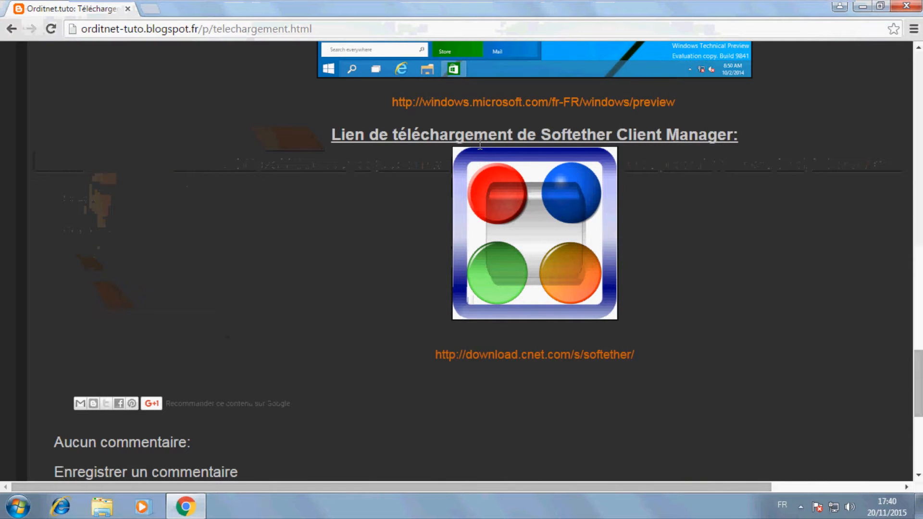
- Follow the Softether Client Manager link to CNET and download VPN Gate Client Plug-in with SoftEther VPN
click(588, 355)
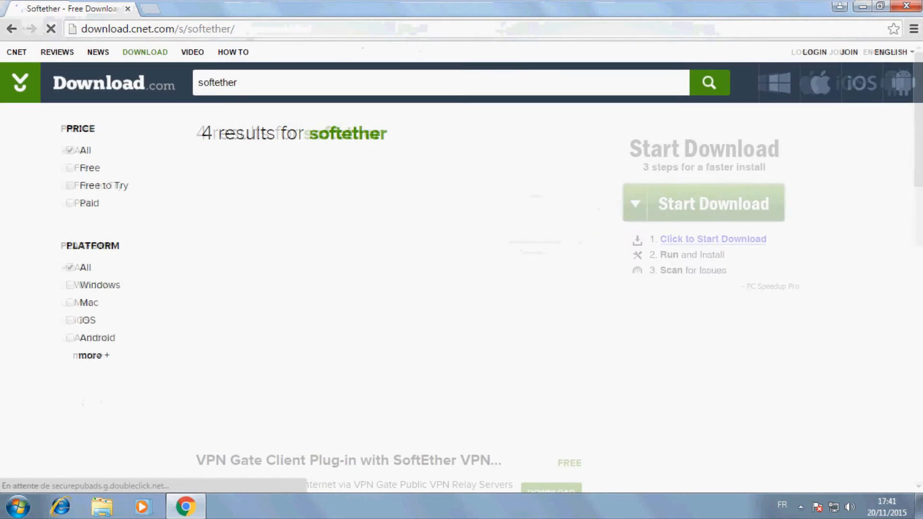
scroll(589, 358, down, 2)
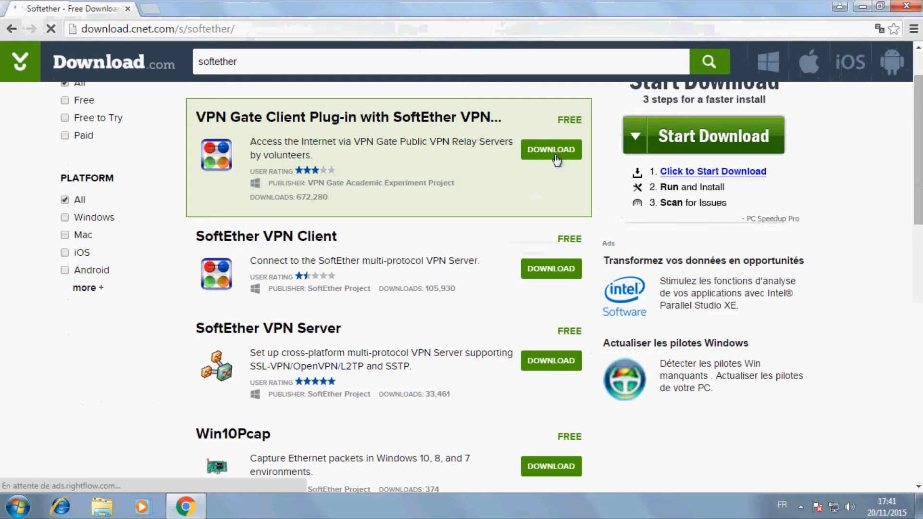
click(552, 150)
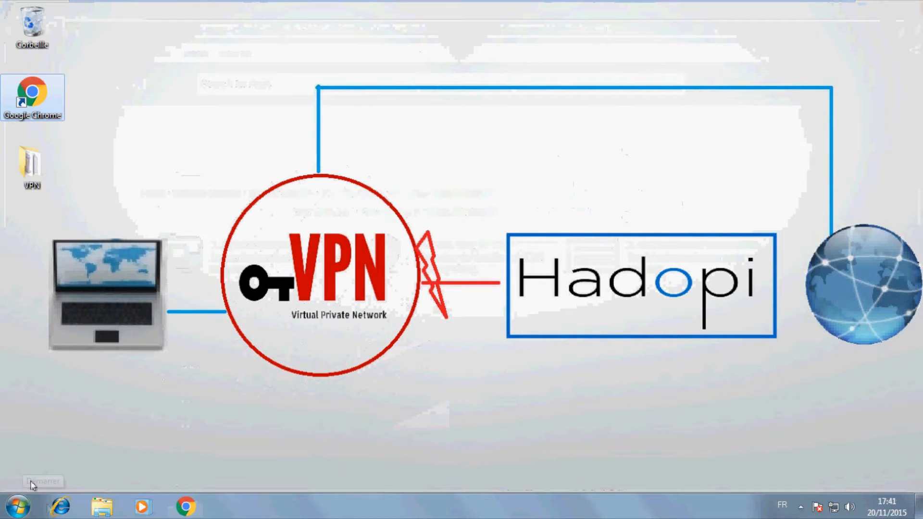
- Extract the vpngate-client archive from the Téléchargements folder into the VPN folder on the desktop
click(101, 506)
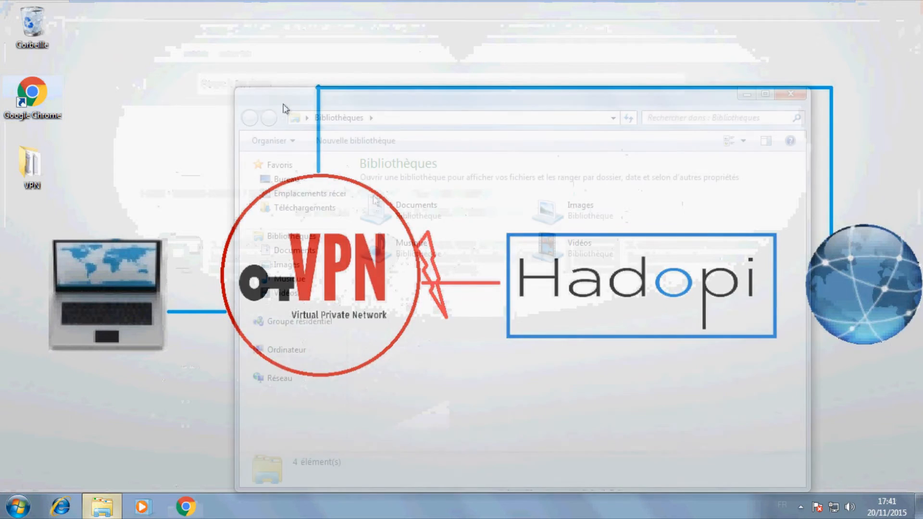
click(304, 207)
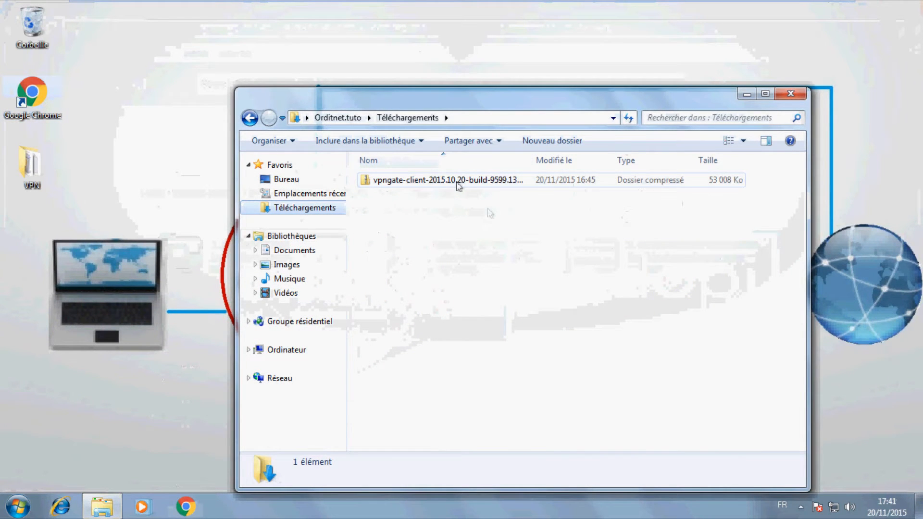
right_click(511, 181)
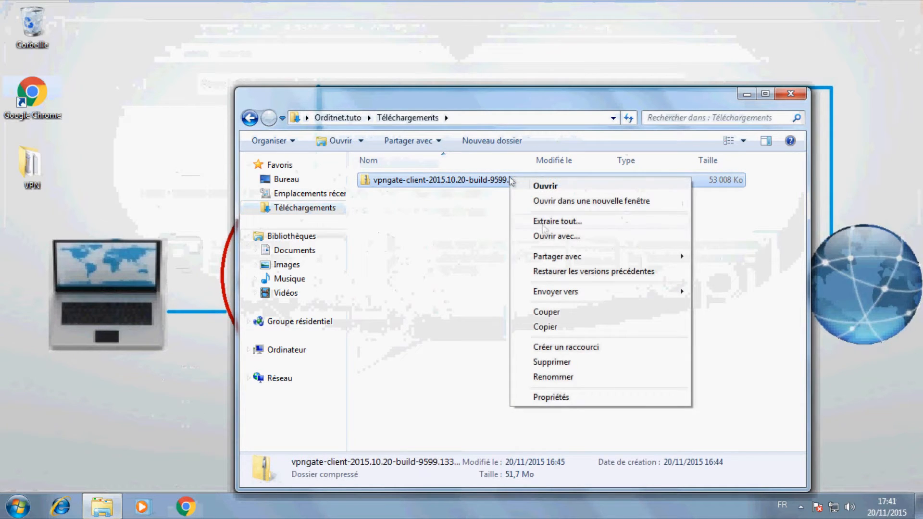
click(544, 222)
key(Tab)
key(Return)
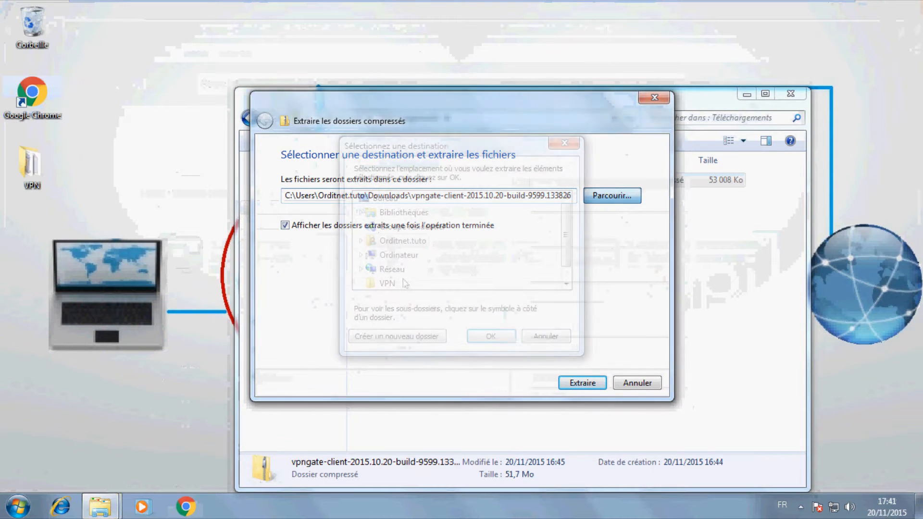
scroll(405, 283, down, 1)
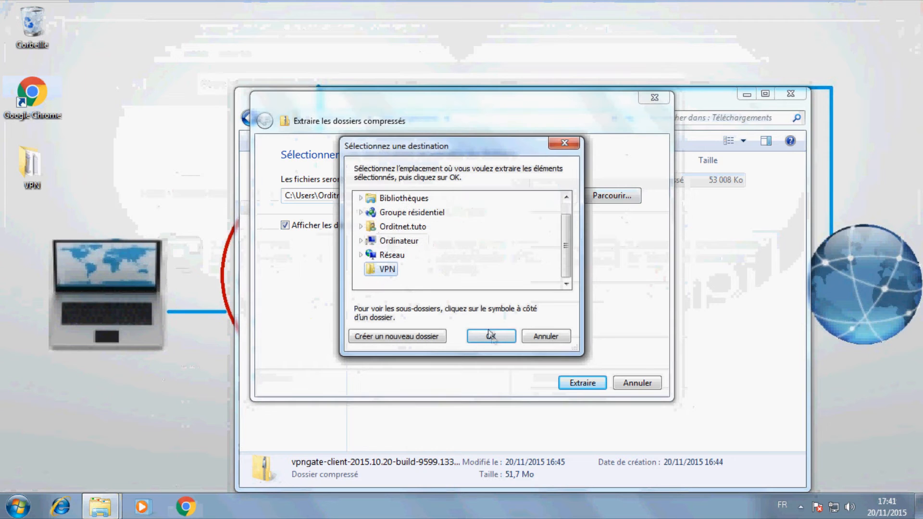
click(491, 335)
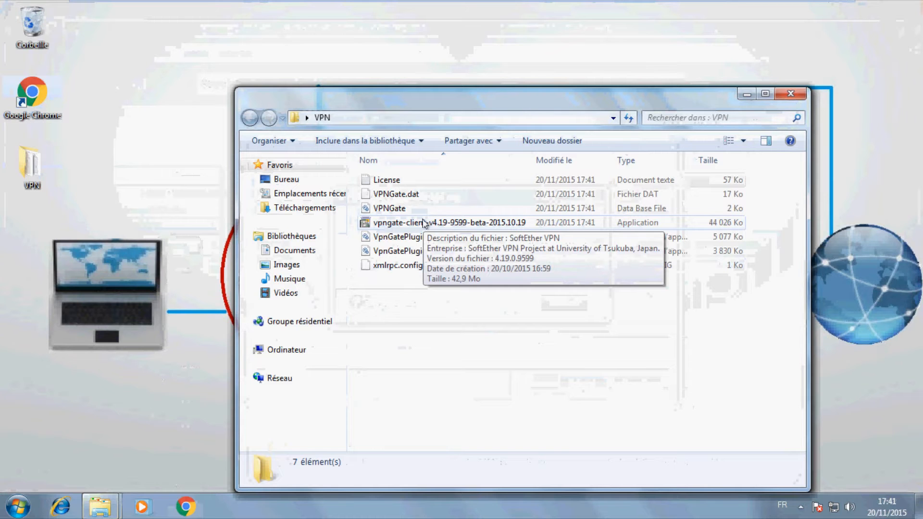
- Run vpngate-client-v4.19-9599-beta-2015.10.19 from the VPN folder and advance the setup wizard to the licence agreement
double_click(424, 222)
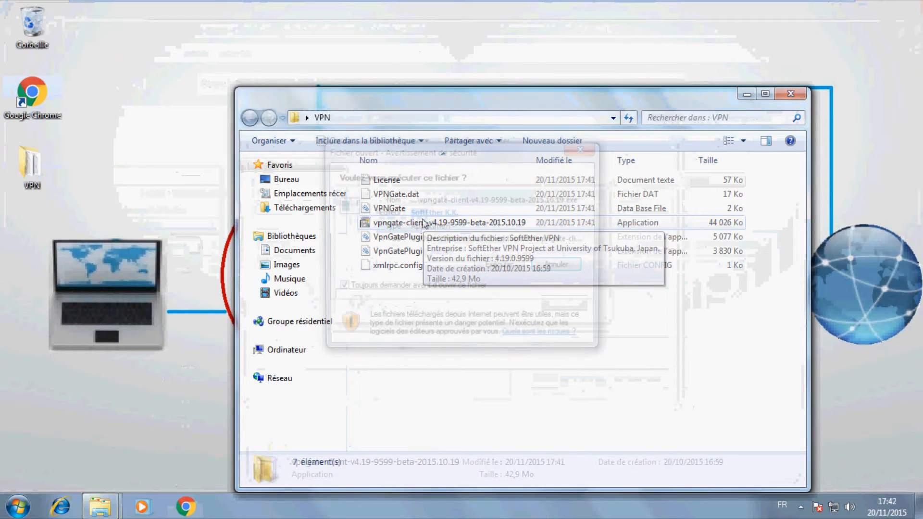
click(493, 265)
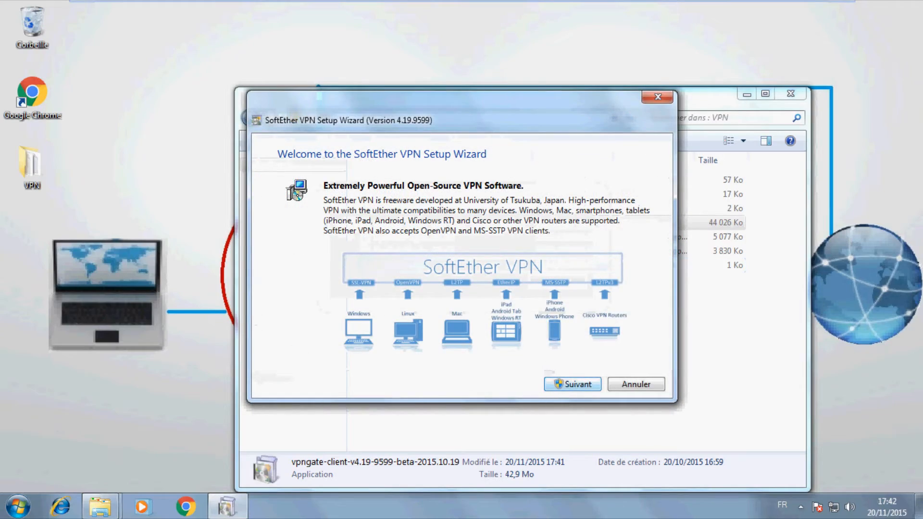
key(Return)
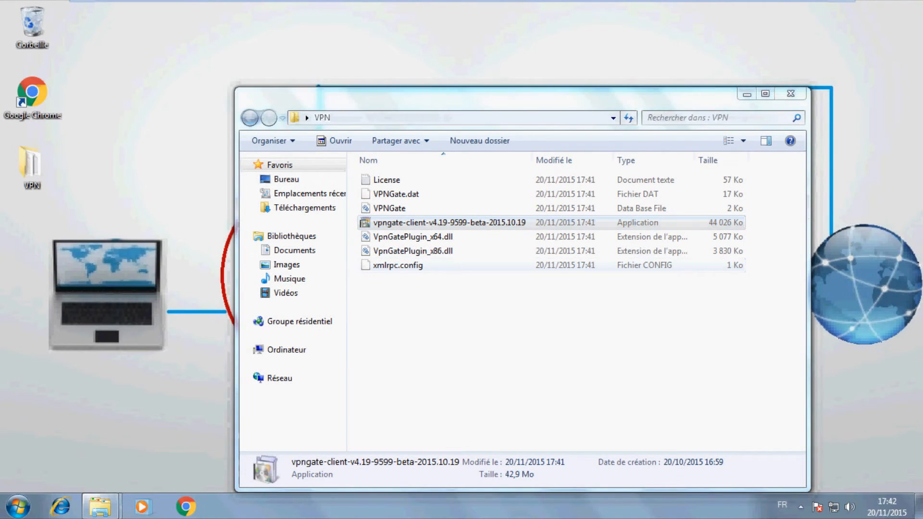
click(586, 384)
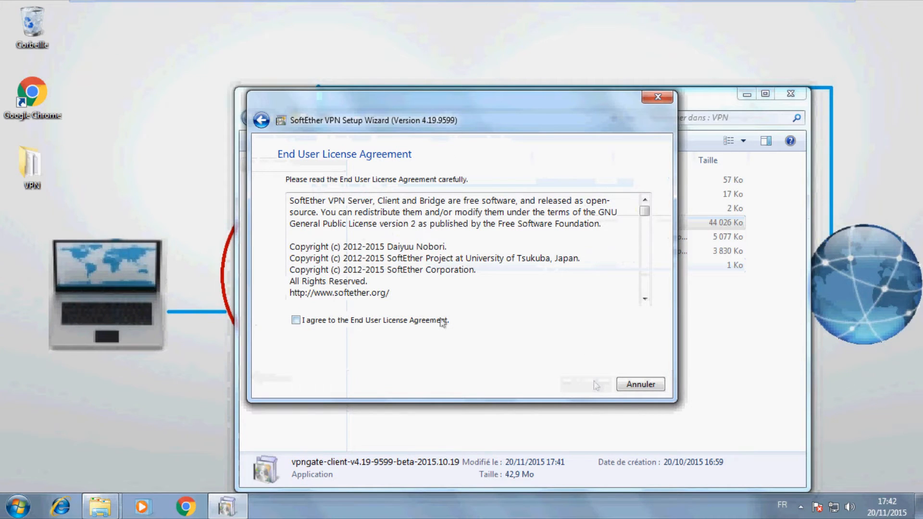
- Accept the End User License Agreement and install the client in C:\Program Files\SoftEther VPN Client, finishing the wizard
click(443, 321)
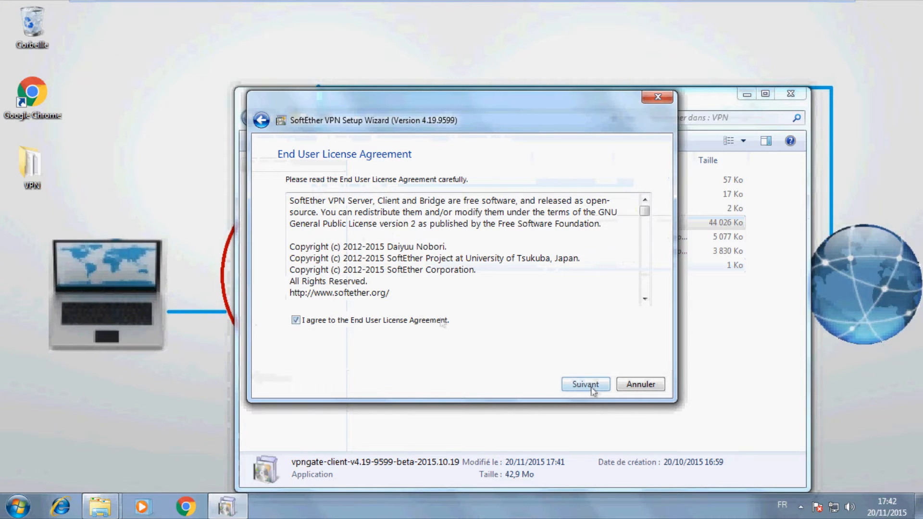
click(592, 388)
click(592, 388)
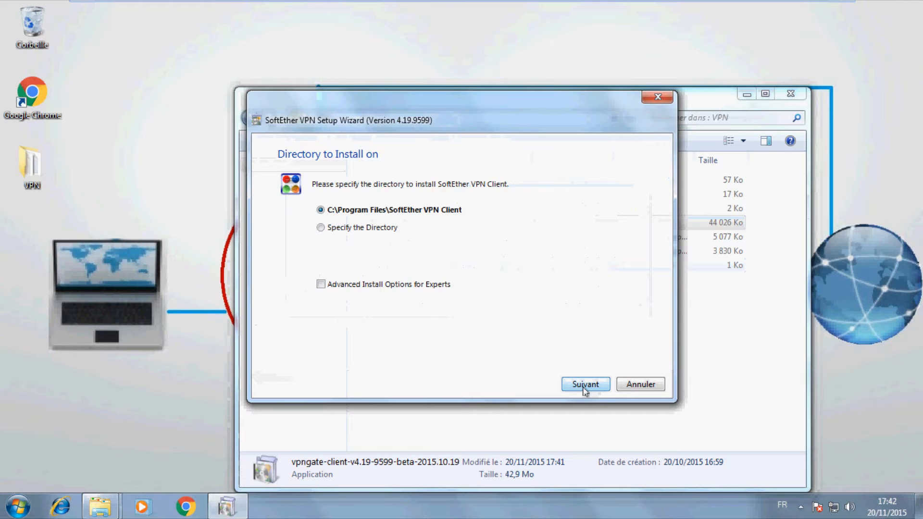
click(585, 384)
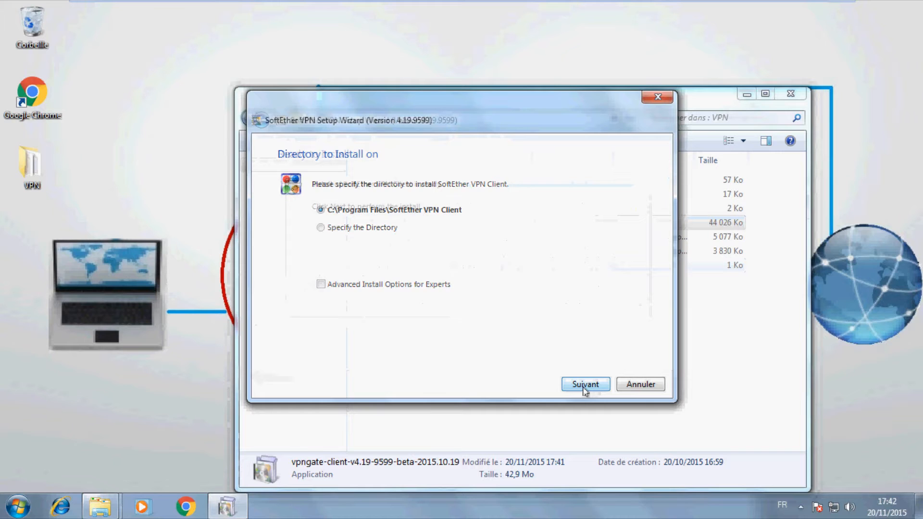
click(585, 385)
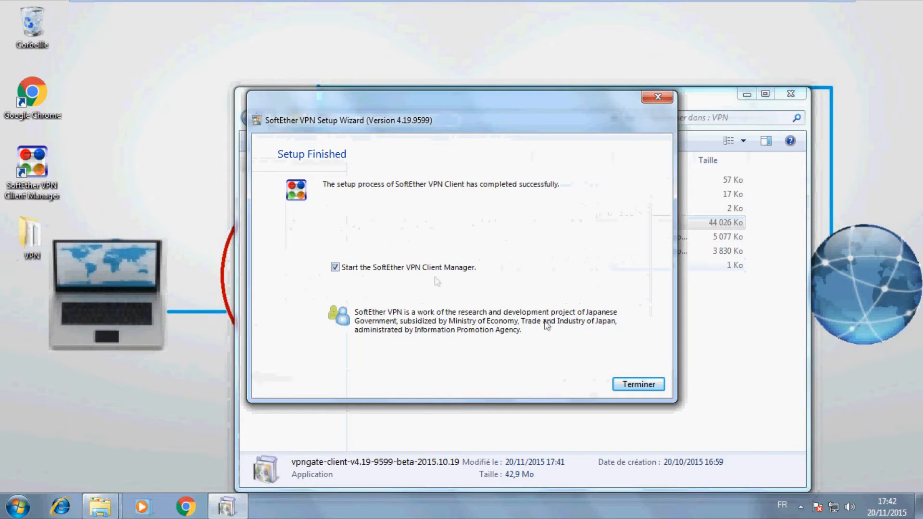
click(646, 387)
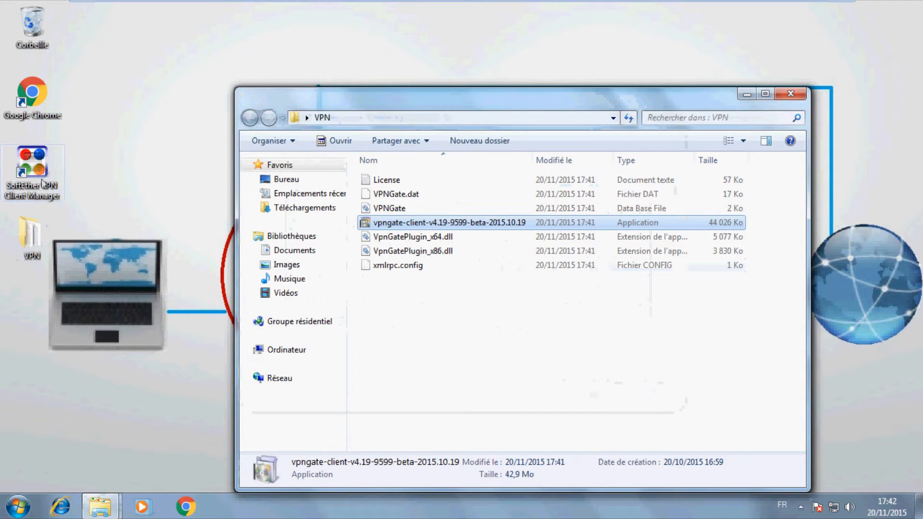
- Launch SoftEther VPN Client Manager and show the VPN Gate Public VPN Relay Servers list in a maximized window
double_click(40, 159)
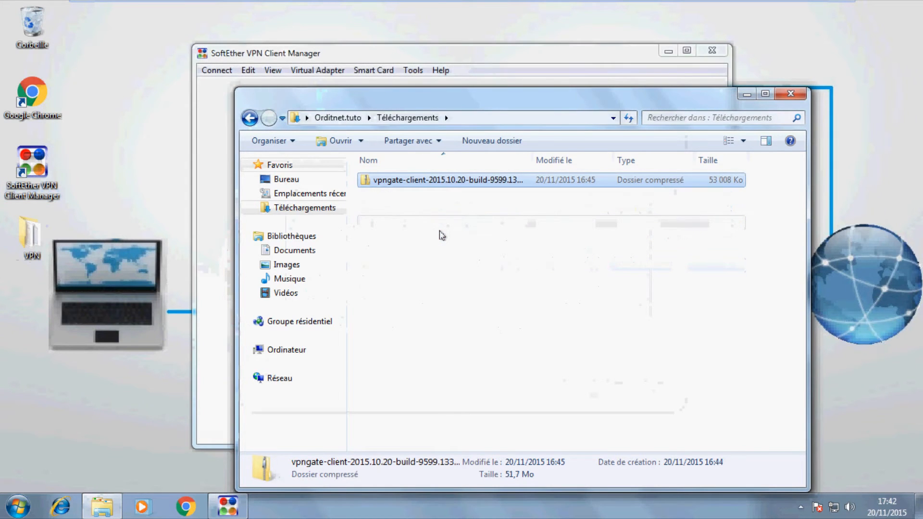
click(791, 93)
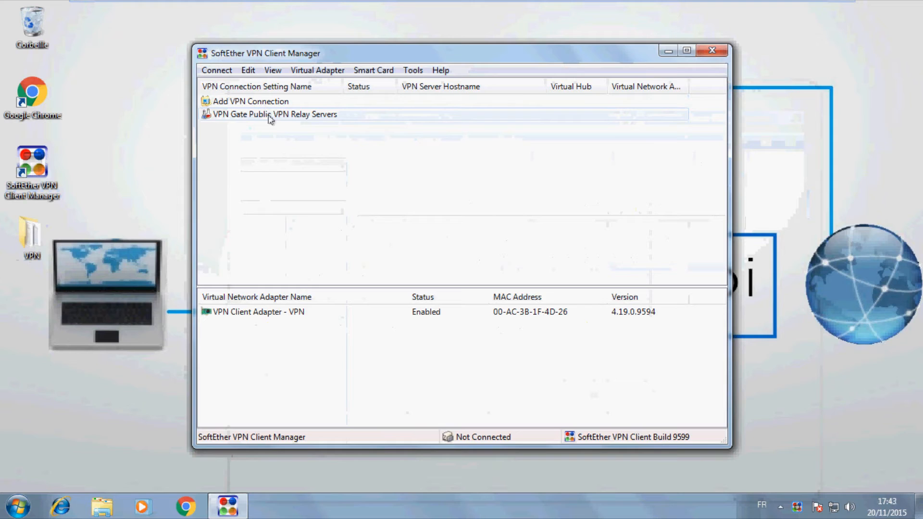
double_click(270, 117)
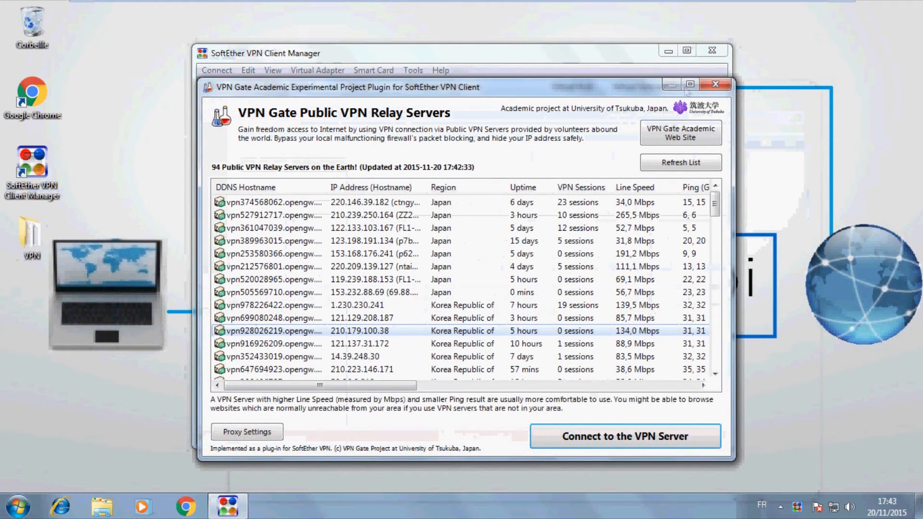
click(688, 86)
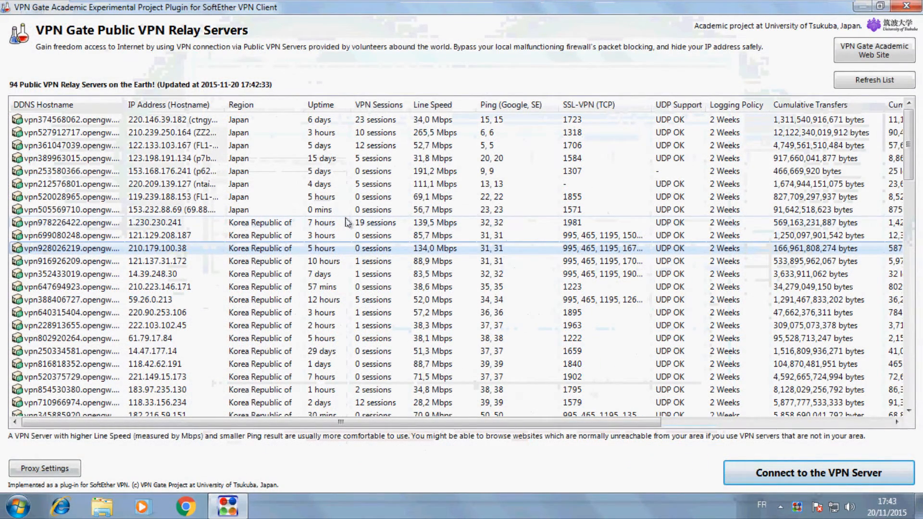
- Sort the relay server list by uptime, switching between the two sort orders
click(317, 105)
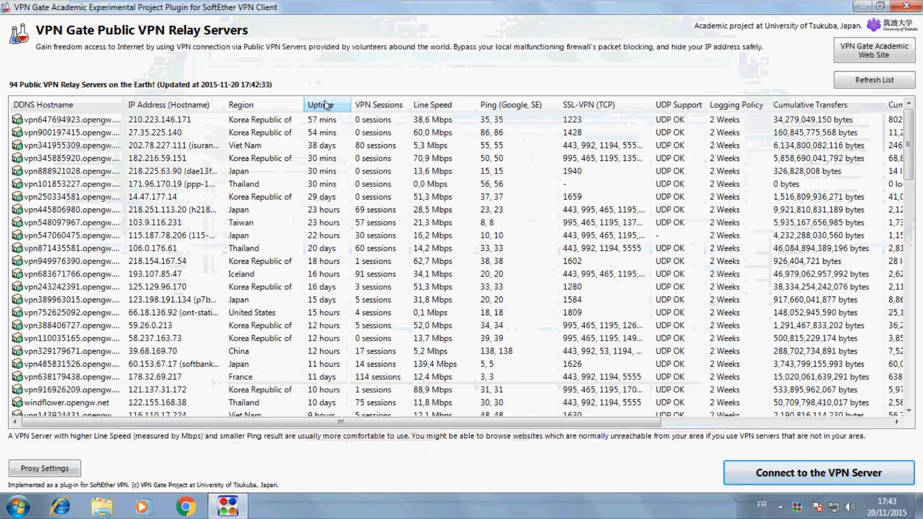
click(326, 106)
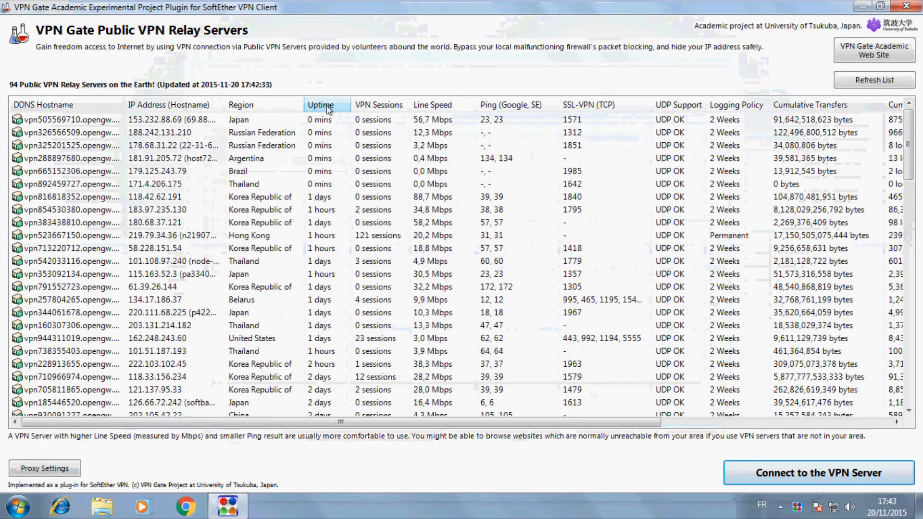
click(327, 105)
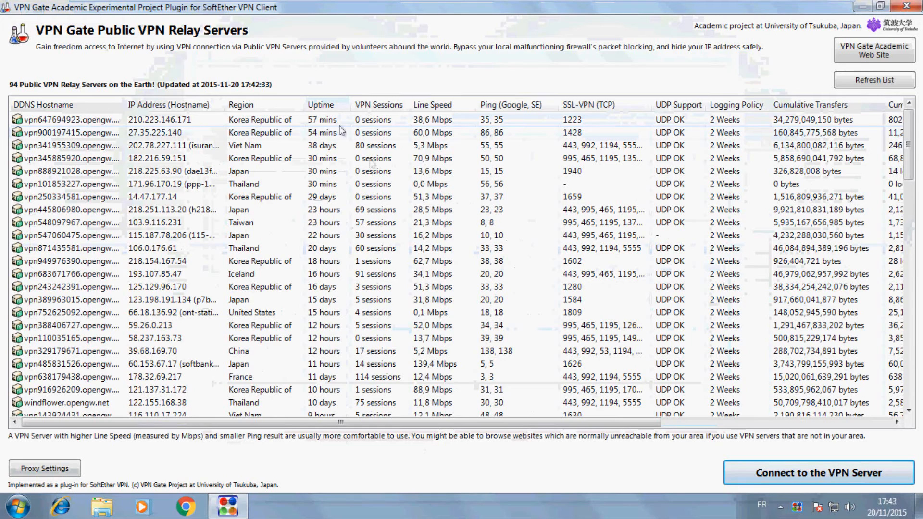
click(317, 106)
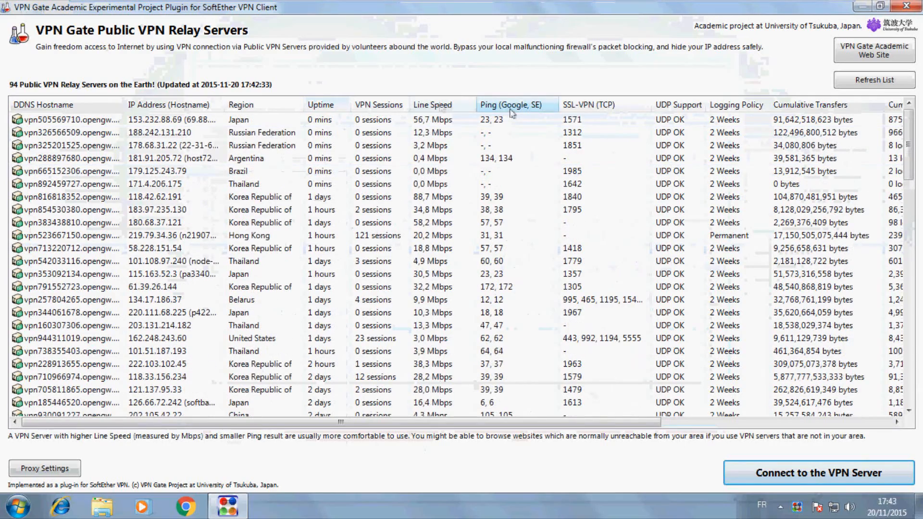
- Sort the relay servers by line speed and connect to the Korean server vpn916926209.opengw.net using the TCP protocol
click(441, 106)
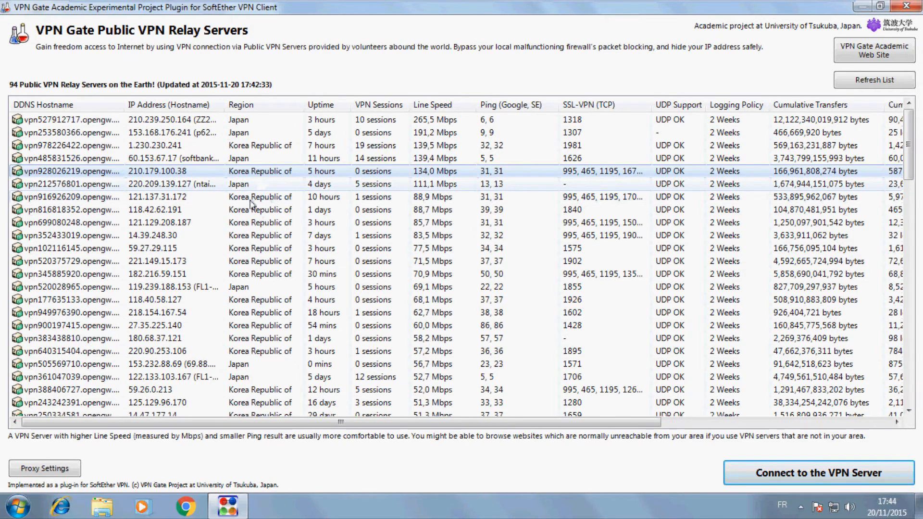
double_click(250, 200)
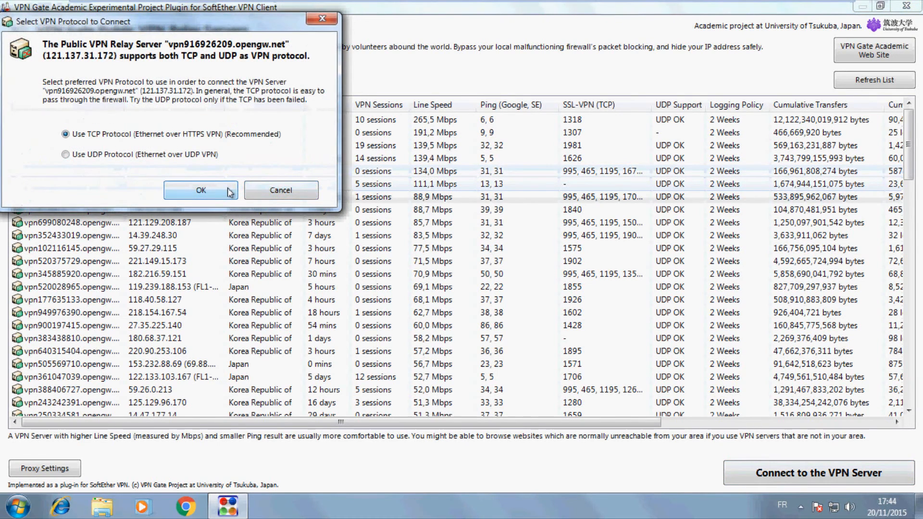
click(229, 191)
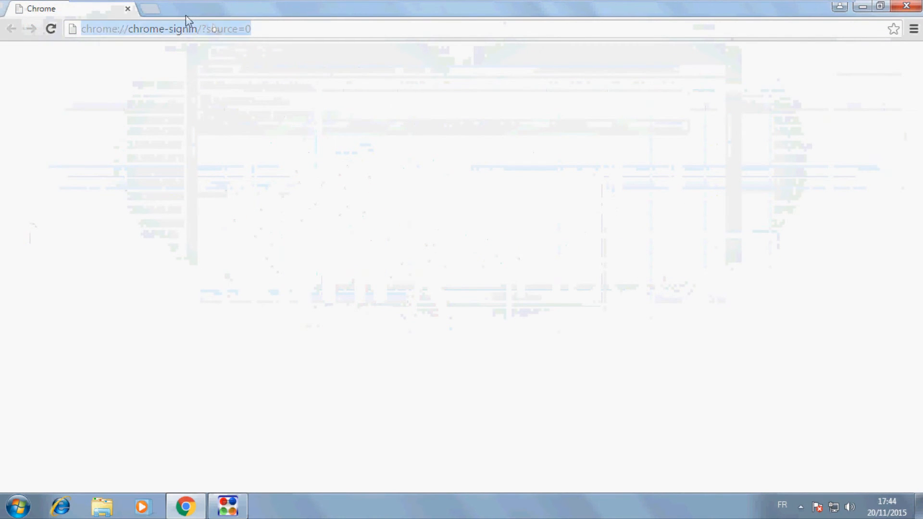
- Switch to Google Chrome, search for "what is my ip" and open the whatismyip.com result
text(what)
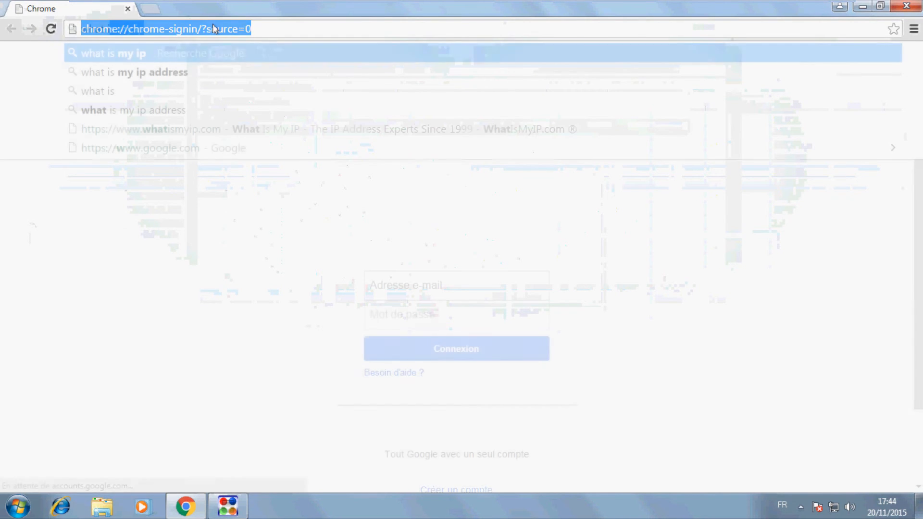
text(is my ip)
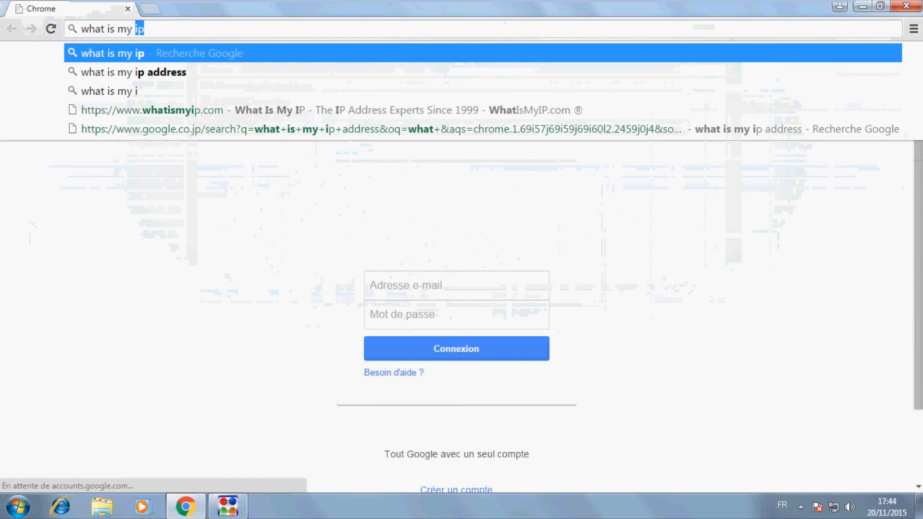
key(Return)
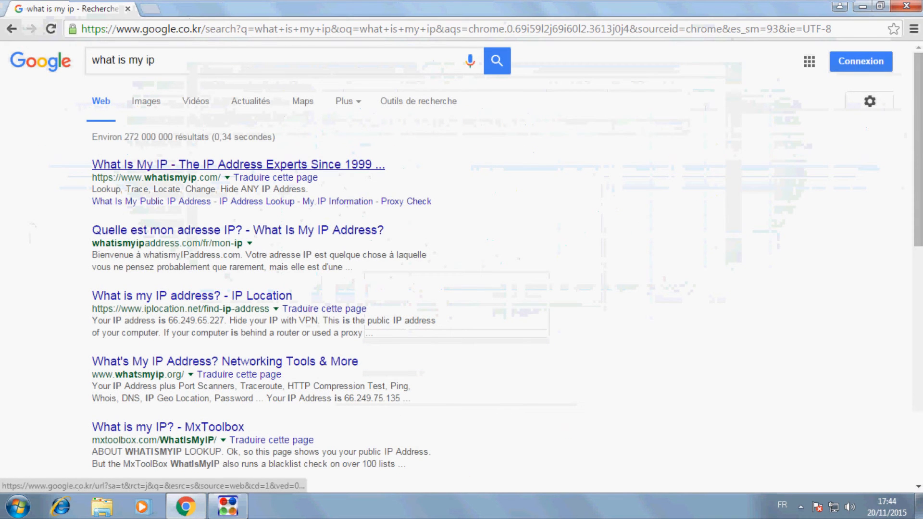
click(238, 164)
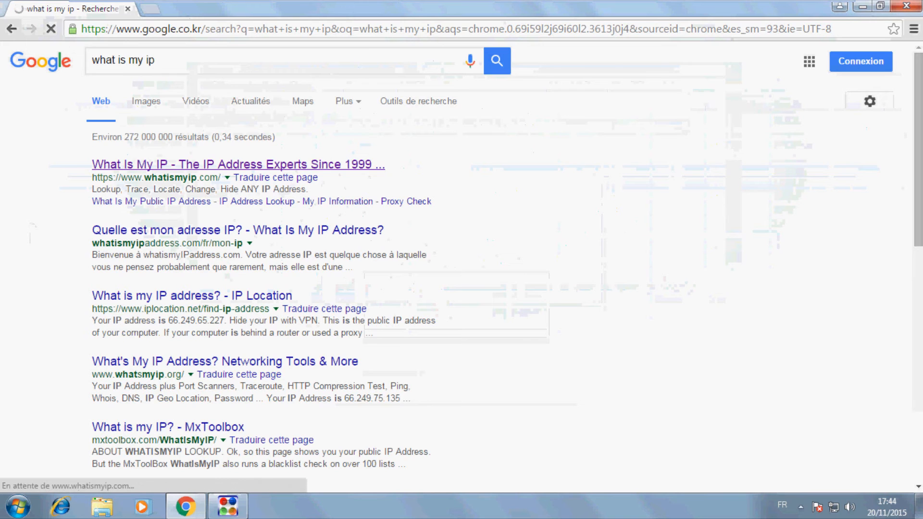